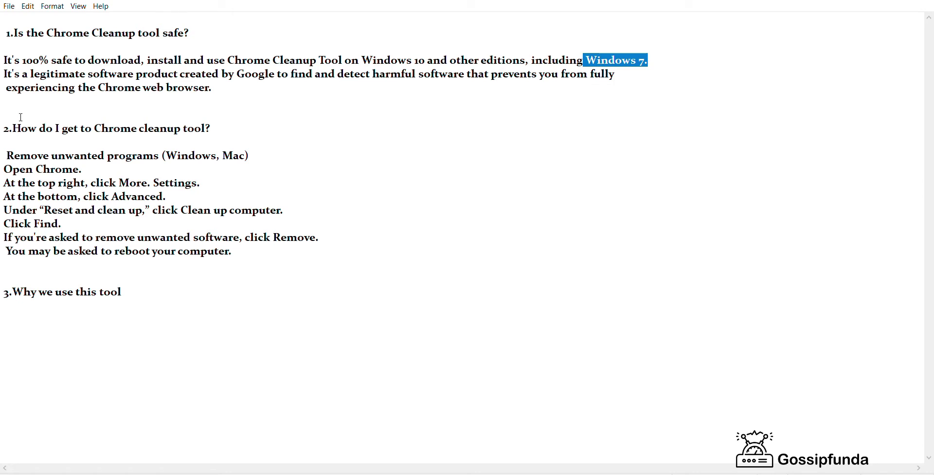
Step: Highlight the questions on how to get to the Chrome cleanup tool and why it is used in the notes
{"action": "left_click_drag", "start_coordinate": [12, 129], "coordinate": [214, 123]}
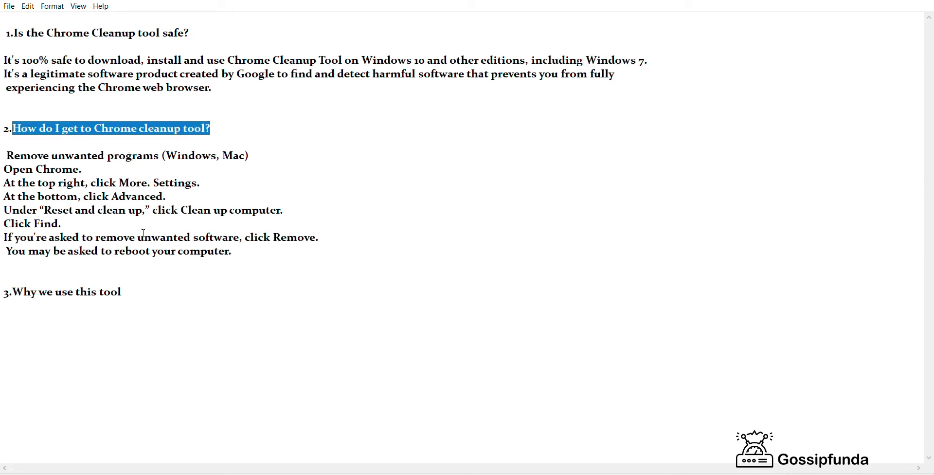
{"action": "left_click_drag", "start_coordinate": [13, 292], "coordinate": [156, 285]}
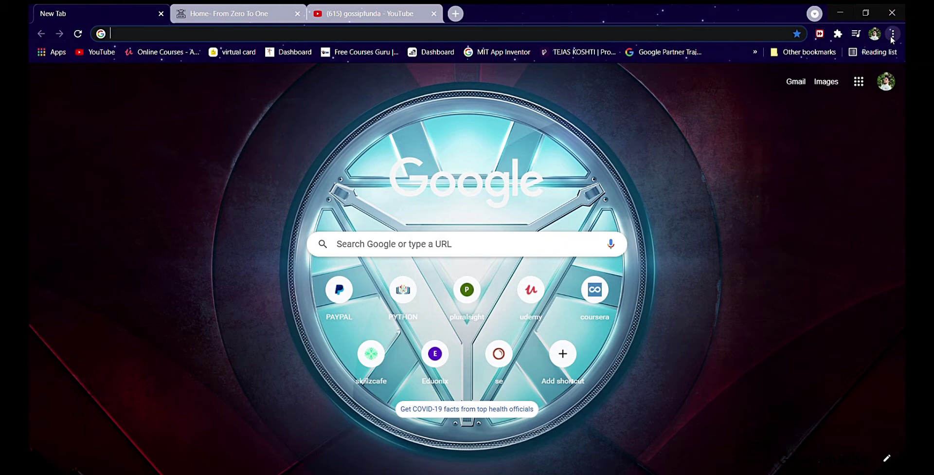
Step: Switch to Chrome and open the Clean up computer page under the advanced Reset and clean up settings
{"action": "left_click", "coordinate": [792, 226]}
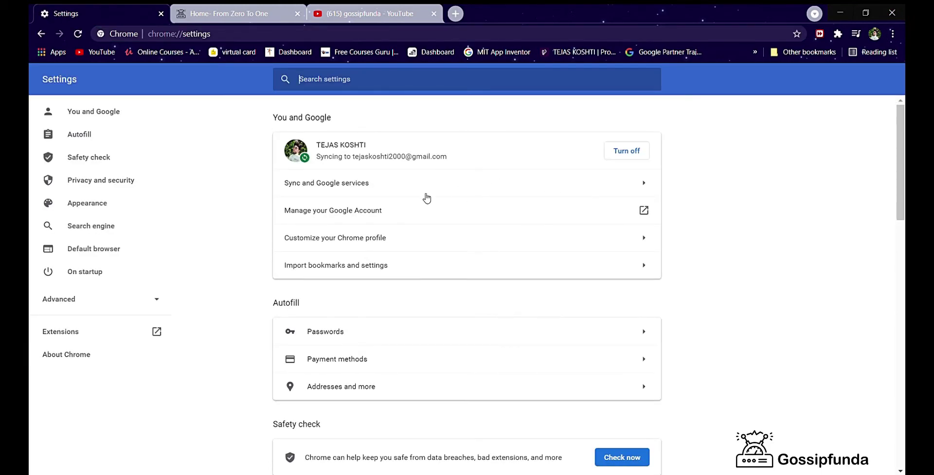
{"action": "scroll", "coordinate": [426, 198], "scroll_direction": "down", "scroll_amount": 15}
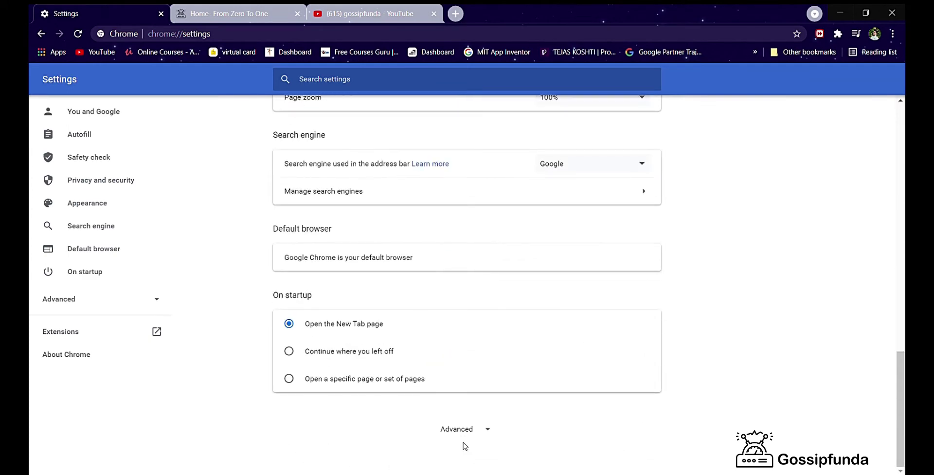
{"action": "left_click", "coordinate": [452, 428]}
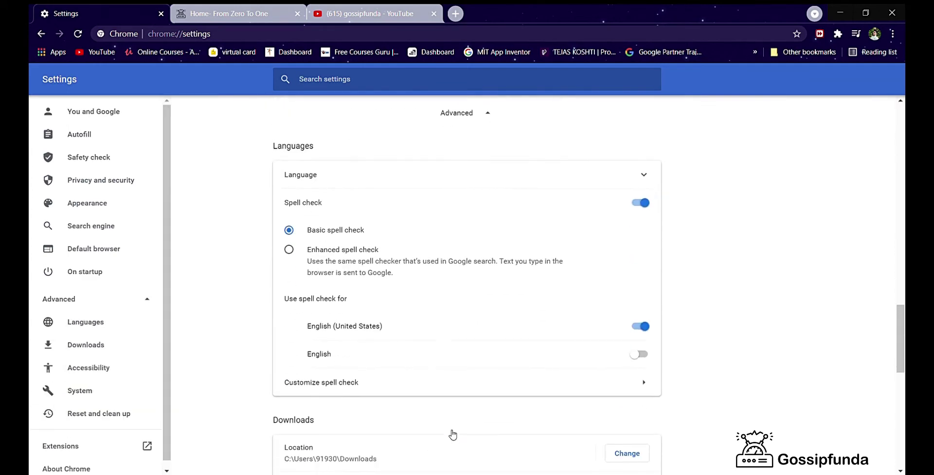
{"action": "scroll", "coordinate": [383, 172], "scroll_direction": "down", "scroll_amount": 10}
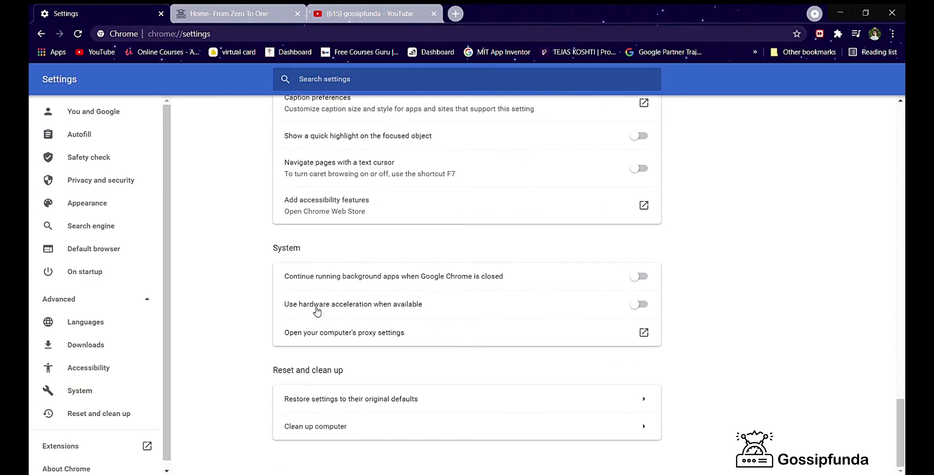
{"action": "left_click", "coordinate": [302, 428]}
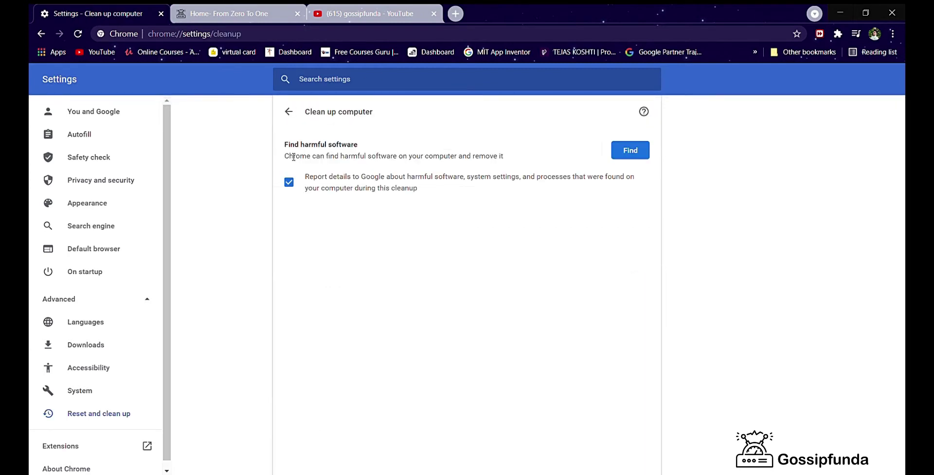
Step: Start the search for harmful software on the computer, with reporting details to Google left enabled
{"action": "left_click_drag", "start_coordinate": [285, 142], "coordinate": [346, 145]}
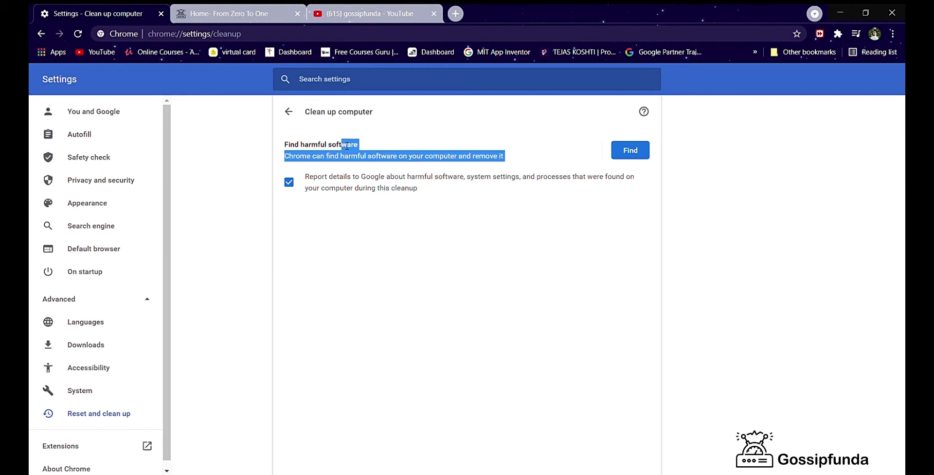
{"action": "left_click", "coordinate": [343, 156]}
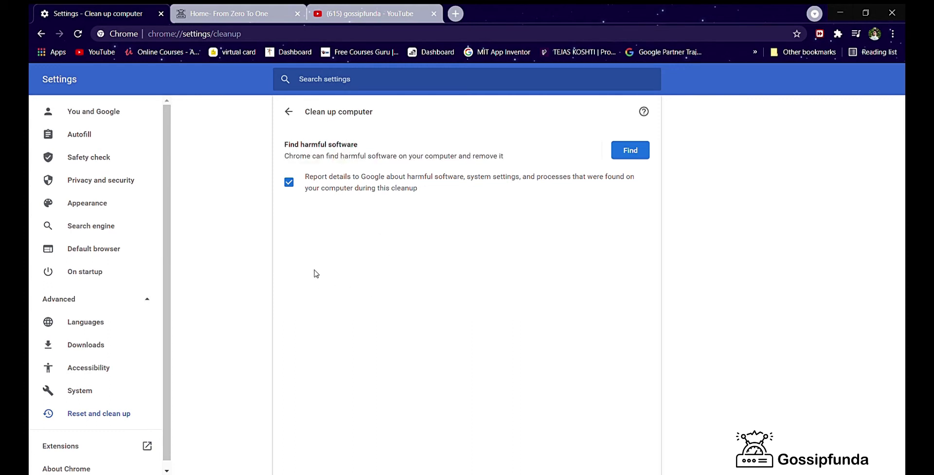
{"action": "left_click_drag", "start_coordinate": [302, 146], "coordinate": [361, 145]}
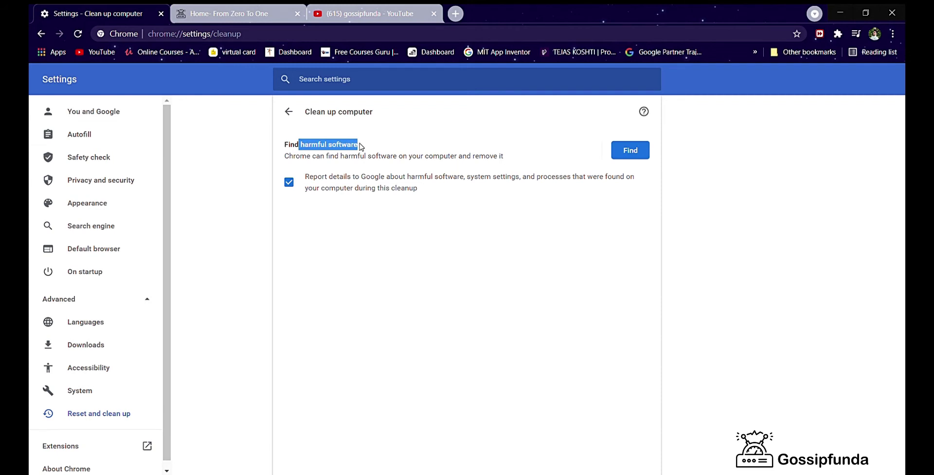
{"action": "left_click", "coordinate": [637, 149]}
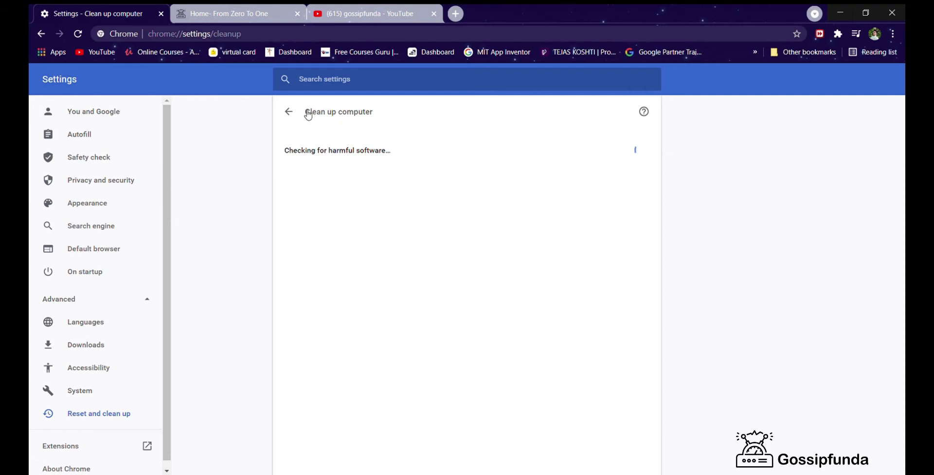
Step: Open the help article for the cleanup tool and read its heading and introduction on unwanted ads, pop-ups and malware
{"action": "left_click", "coordinate": [644, 112]}
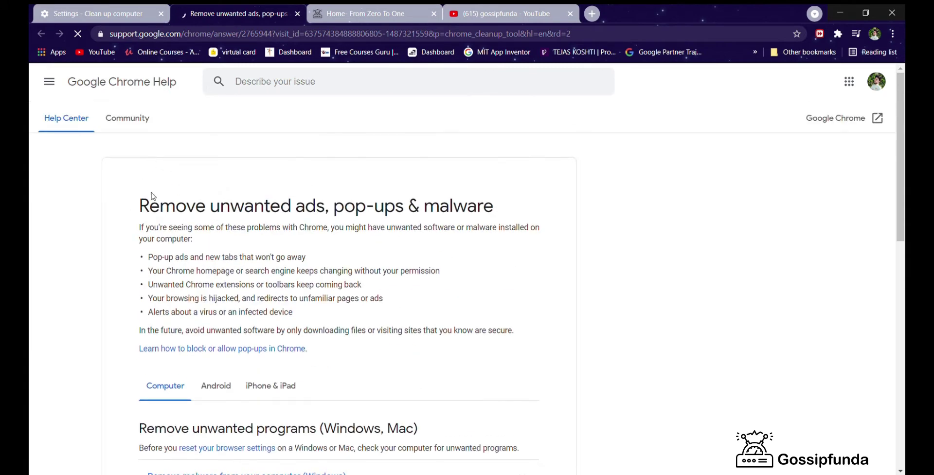
{"action": "left_click_drag", "start_coordinate": [190, 198], "coordinate": [138, 200]}
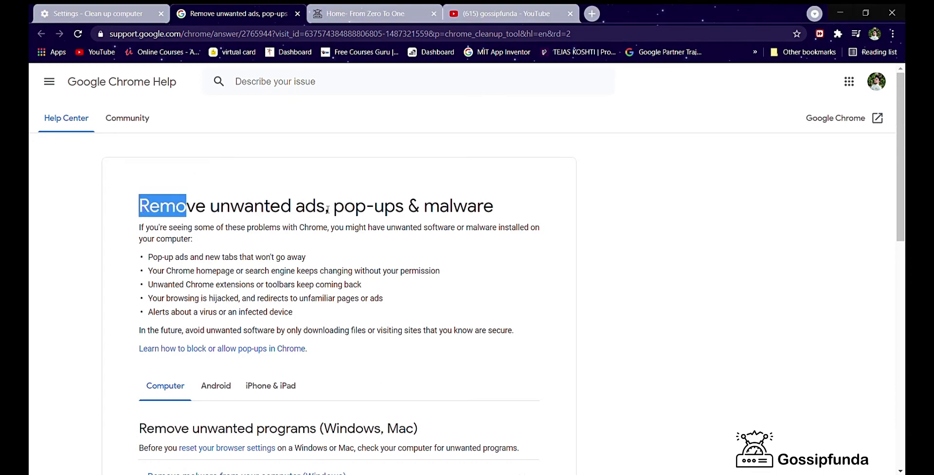
{"action": "left_click_drag", "start_coordinate": [325, 209], "coordinate": [289, 214]}
{"action": "left_click_drag", "start_coordinate": [402, 210], "coordinate": [370, 228]}
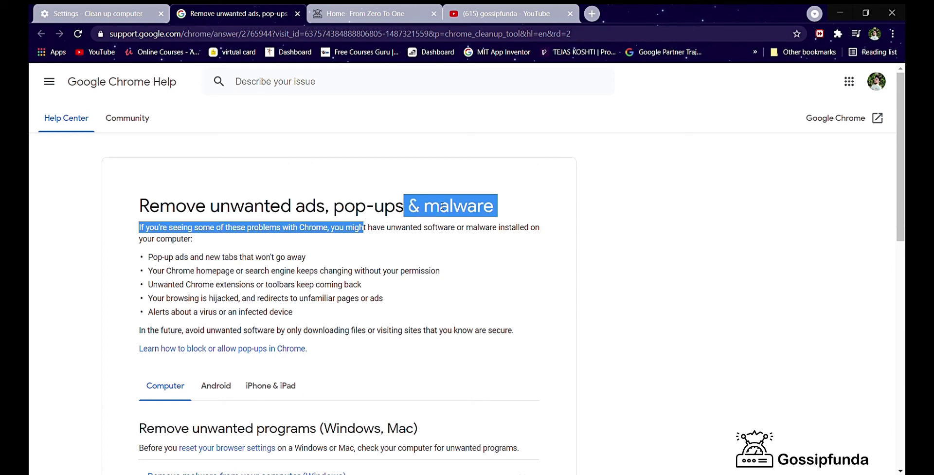
{"action": "left_click", "coordinate": [462, 201]}
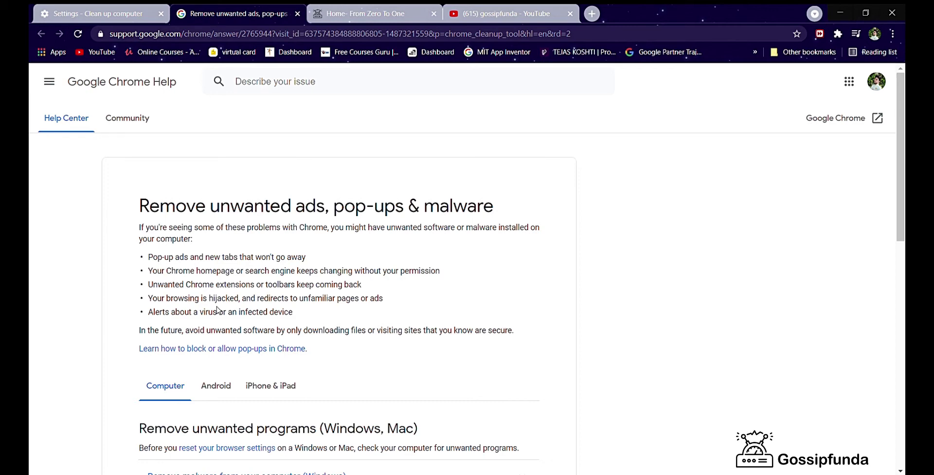
{"action": "left_click_drag", "start_coordinate": [398, 209], "coordinate": [342, 227]}
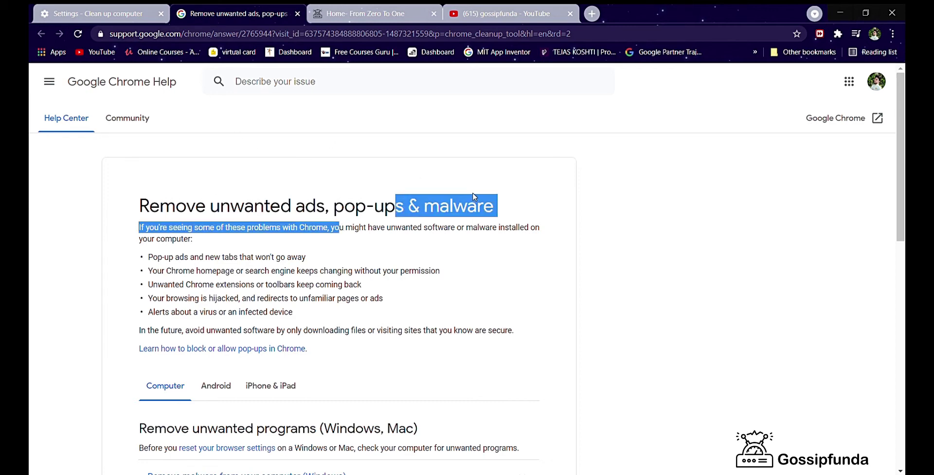
{"action": "left_click", "coordinate": [398, 230]}
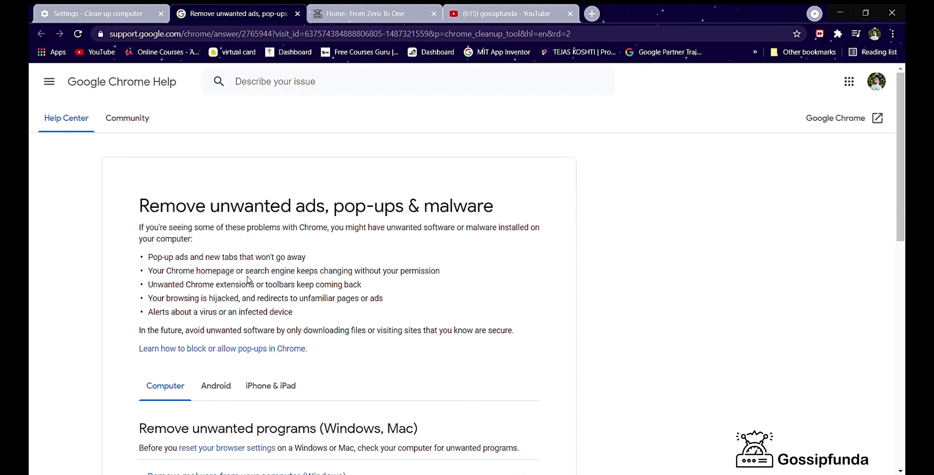
Step: Examine the help article's list of Chrome problems that point to unwanted software, such as pop-ups, unwanted extensions, hijacked browsing and virus alerts
{"action": "left_click_drag", "start_coordinate": [274, 257], "coordinate": [209, 257]}
{"action": "scroll", "coordinate": [204, 267], "scroll_direction": "down", "scroll_amount": 2}
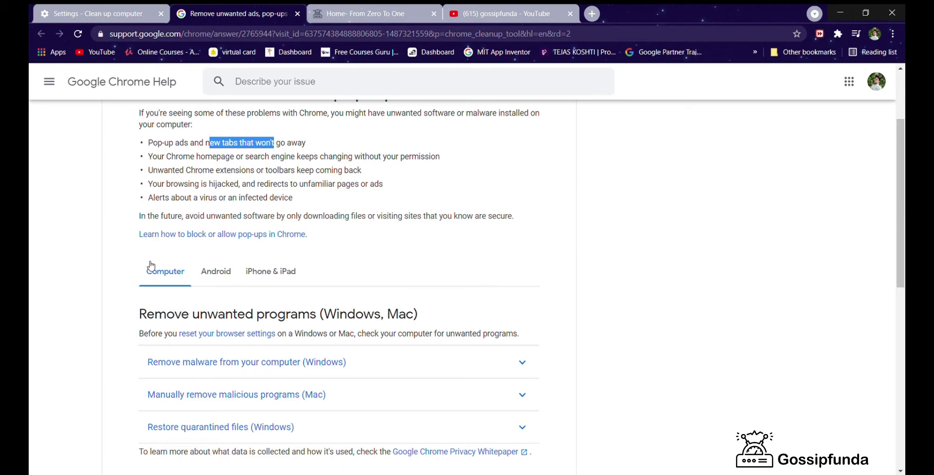
{"action": "scroll", "coordinate": [150, 265], "scroll_direction": "up", "scroll_amount": 2}
{"action": "left_click_drag", "start_coordinate": [166, 298], "coordinate": [284, 298]}
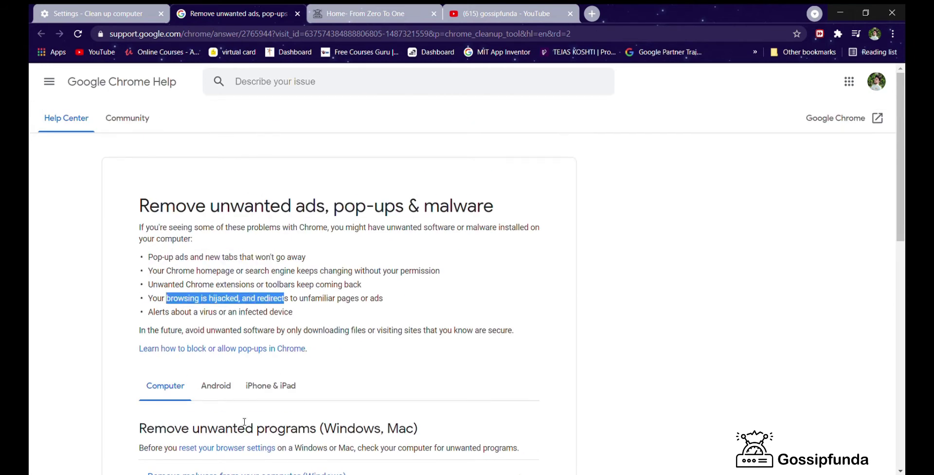
{"action": "left_click_drag", "start_coordinate": [154, 285], "coordinate": [247, 284]}
{"action": "left_click", "coordinate": [218, 211]}
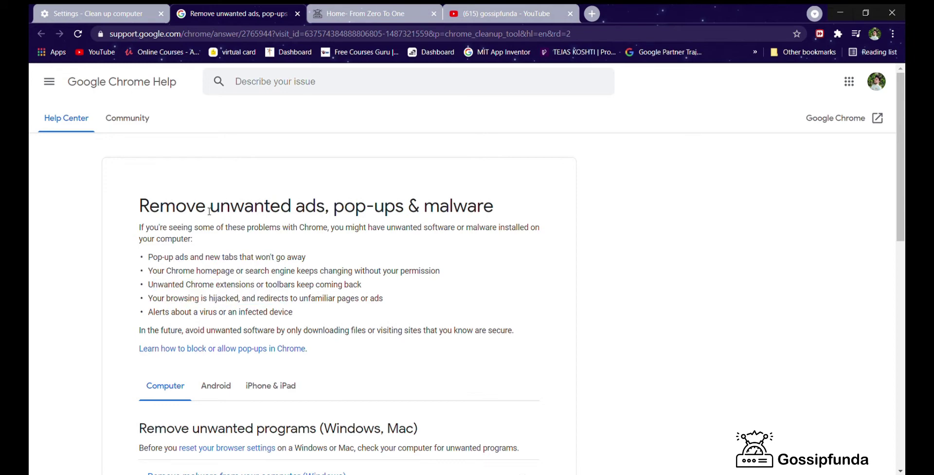
{"action": "left_click_drag", "start_coordinate": [209, 211], "coordinate": [404, 211]}
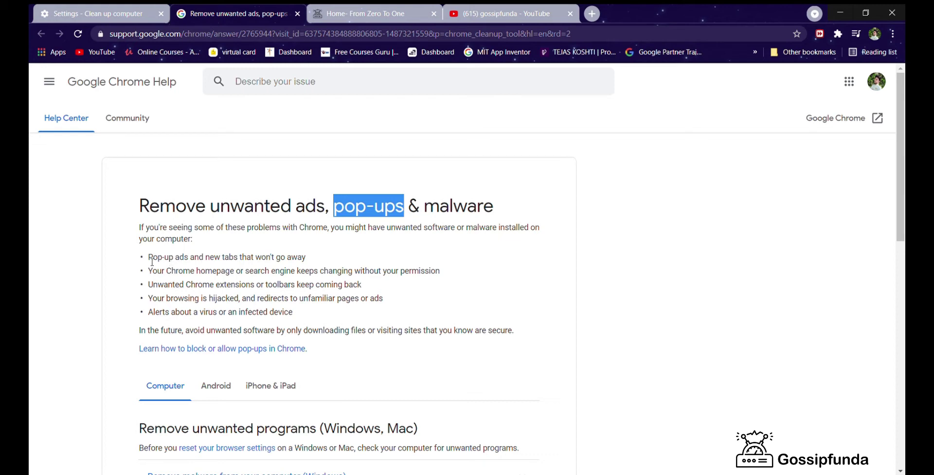
{"action": "left_click_drag", "start_coordinate": [149, 257], "coordinate": [175, 258]}
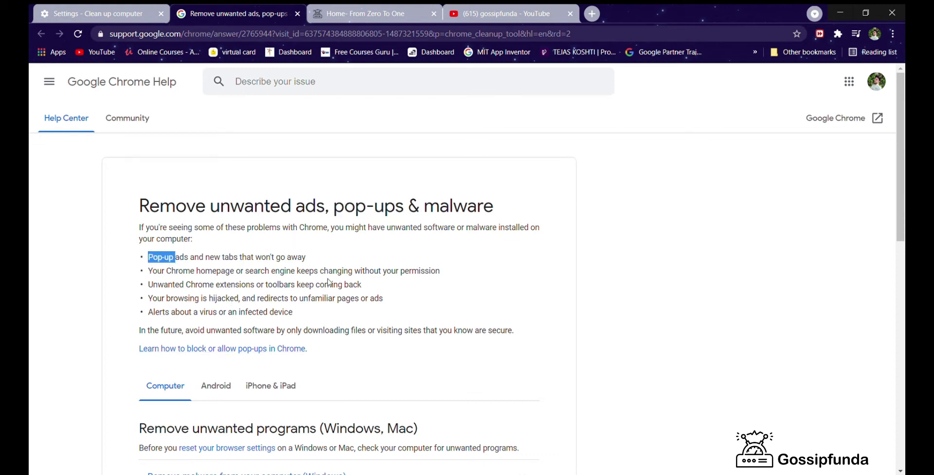
{"action": "left_click_drag", "start_coordinate": [333, 274], "coordinate": [408, 289]}
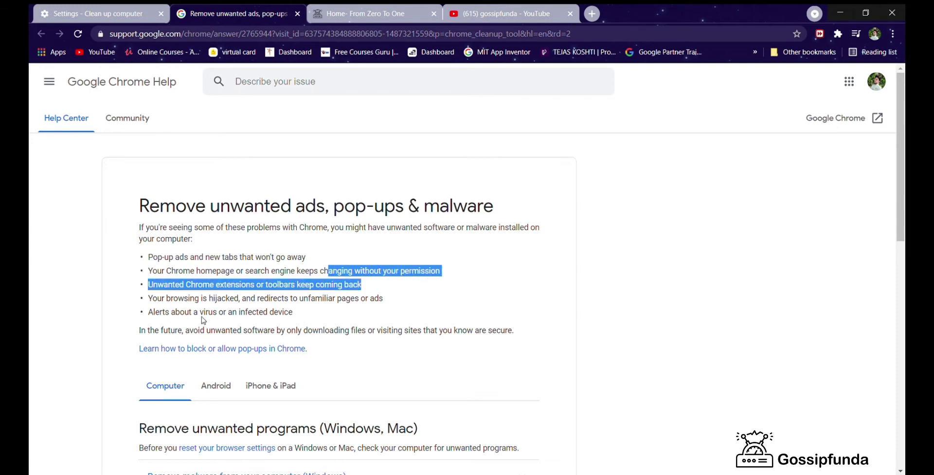
{"action": "left_click", "coordinate": [202, 298]}
{"action": "left_click_drag", "start_coordinate": [191, 284], "coordinate": [253, 286]}
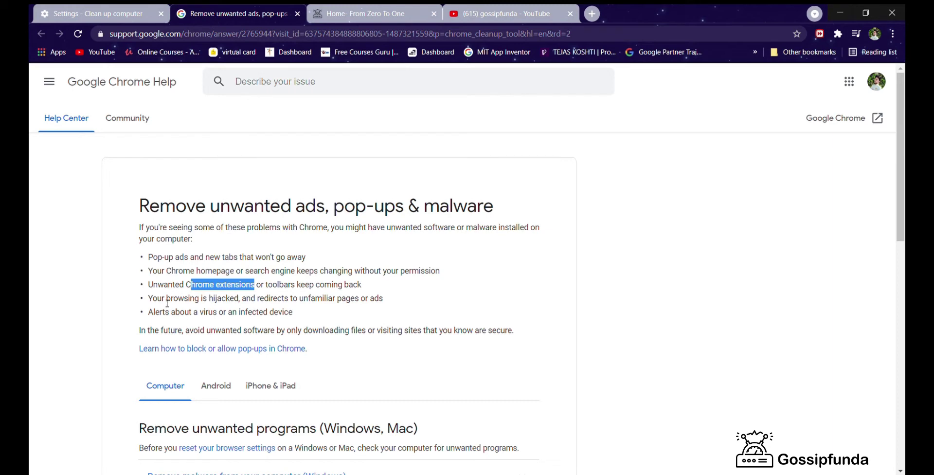
{"action": "left_click_drag", "start_coordinate": [165, 297], "coordinate": [237, 300]}
{"action": "scroll", "coordinate": [238, 300], "scroll_direction": "down", "scroll_amount": 1}
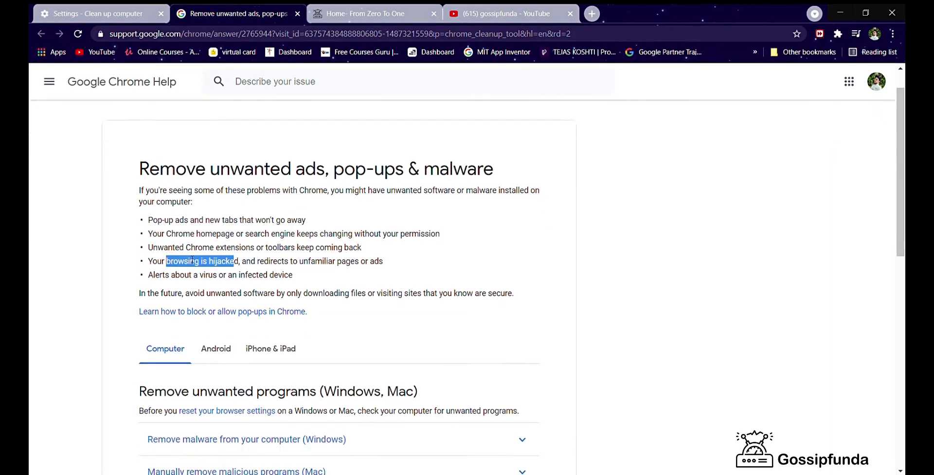
{"action": "left_click_drag", "start_coordinate": [153, 255], "coordinate": [248, 266]}
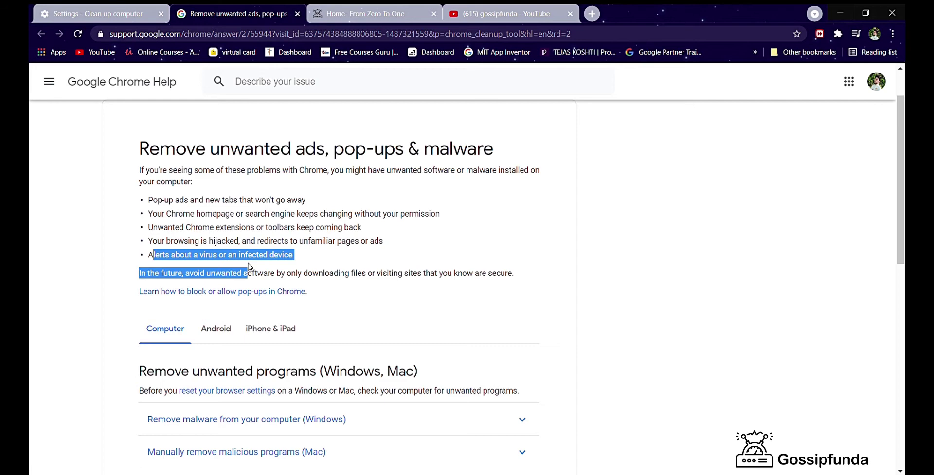
{"action": "left_click", "coordinate": [253, 236]}
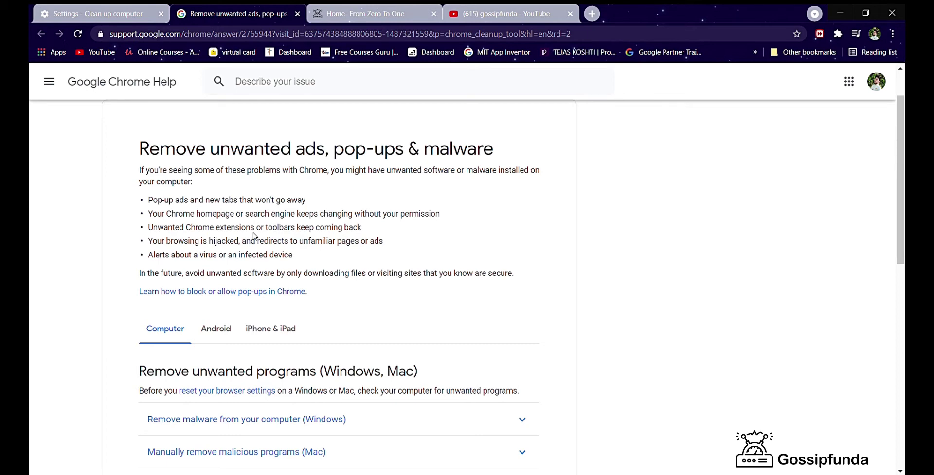
Step: Check the progress of the harmful software scan on the Clean up computer page and return to the help article
{"action": "scroll", "coordinate": [196, 210], "scroll_direction": "up", "scroll_amount": 2}
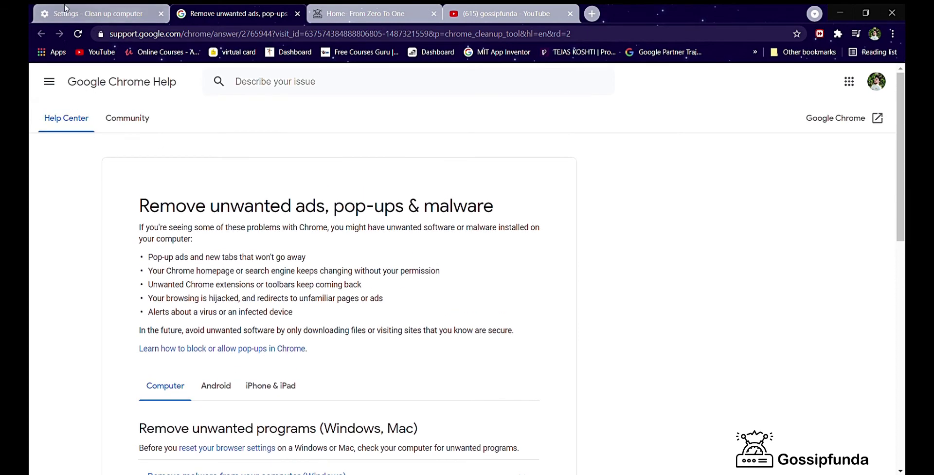
{"action": "left_click", "coordinate": [97, 14]}
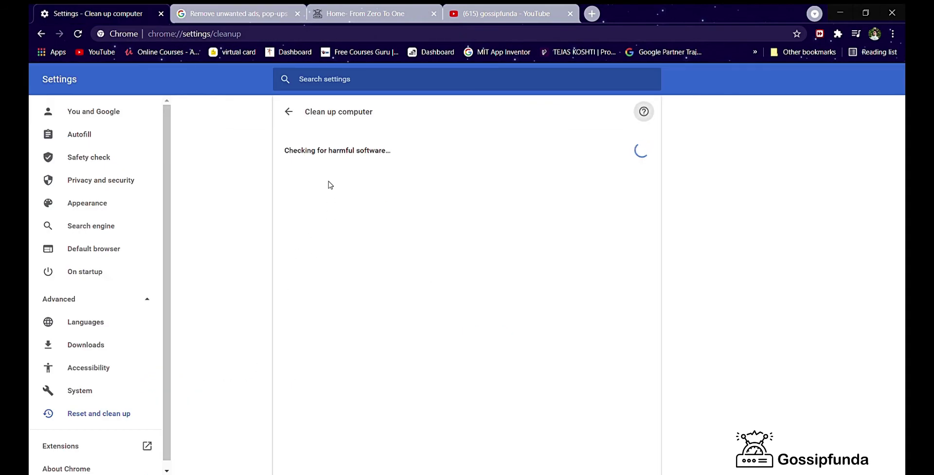
{"action": "left_click", "coordinate": [198, 13]}
Step: Read the article's "Reset your browser settings" section and switch the instructions to Android
{"action": "scroll", "coordinate": [297, 224], "scroll_direction": "down", "scroll_amount": 10}
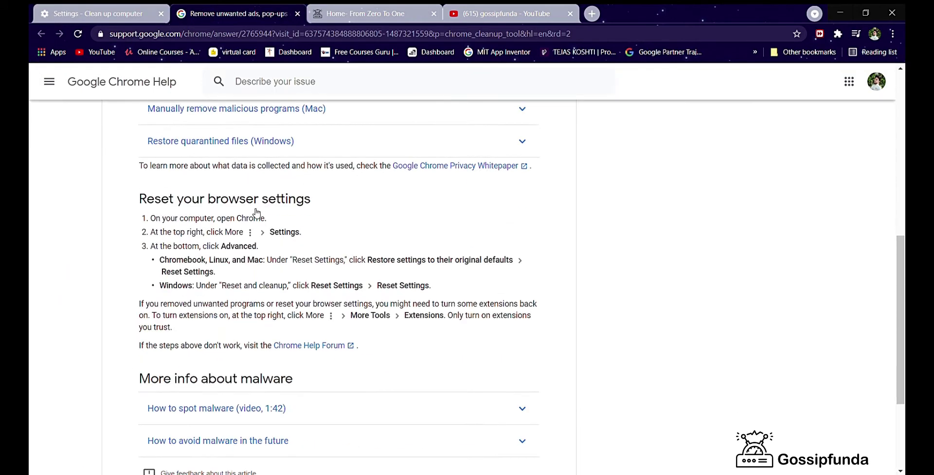
{"action": "scroll", "coordinate": [195, 214], "scroll_direction": "up", "scroll_amount": 1}
{"action": "left_click_drag", "start_coordinate": [146, 199], "coordinate": [366, 208]}
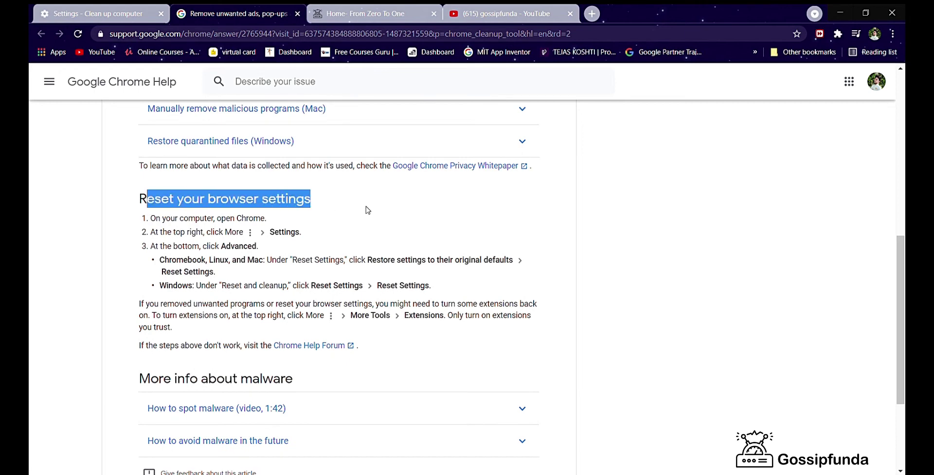
{"action": "left_click", "coordinate": [217, 239]}
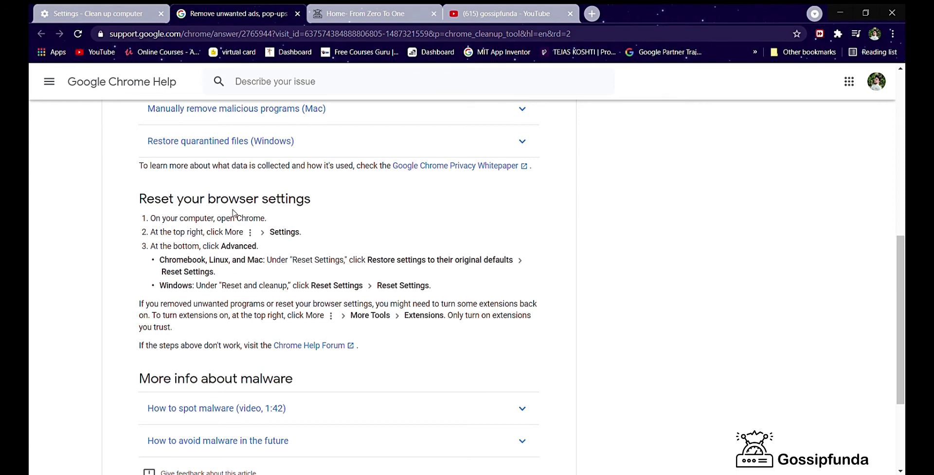
{"action": "scroll", "coordinate": [232, 213], "scroll_direction": "up", "scroll_amount": 2}
{"action": "left_click_drag", "start_coordinate": [162, 268], "coordinate": [303, 294]}
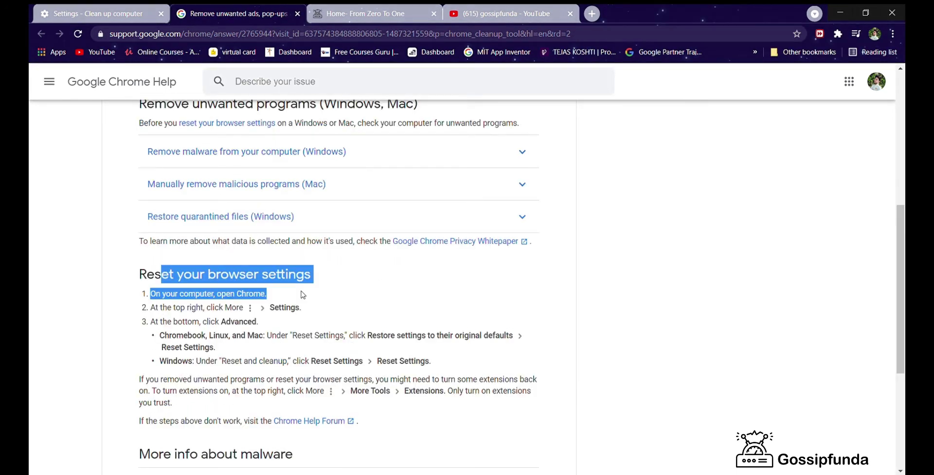
{"action": "scroll", "coordinate": [206, 165], "scroll_direction": "up", "scroll_amount": 1}
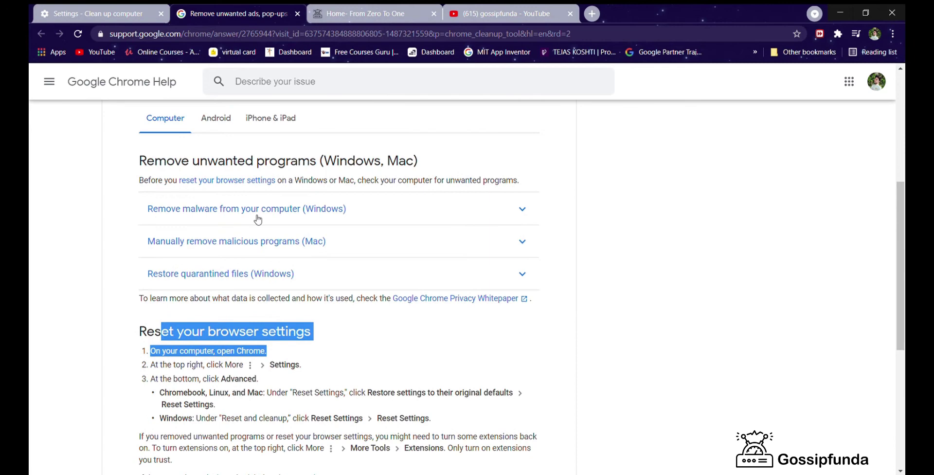
{"action": "left_click", "coordinate": [217, 122]}
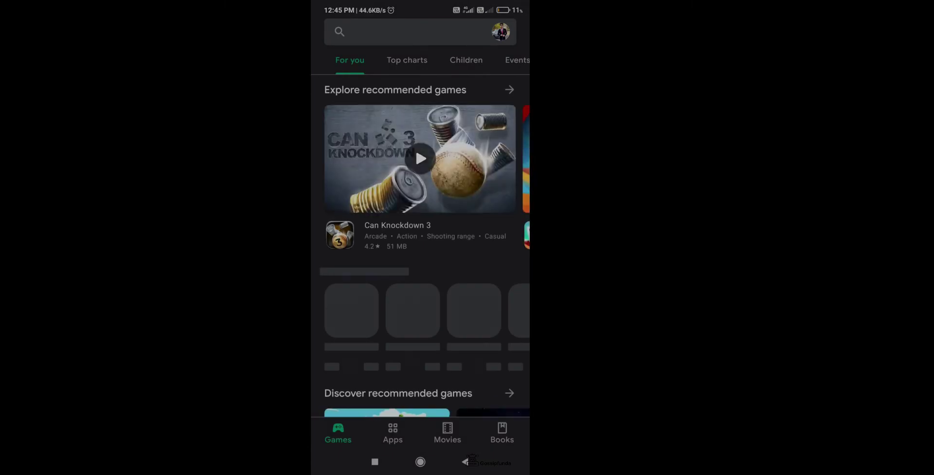
Step: Open Play Protect from the Google Play account options and scan the phone for harmful apps
{"action": "left_click", "coordinate": [500, 32]}
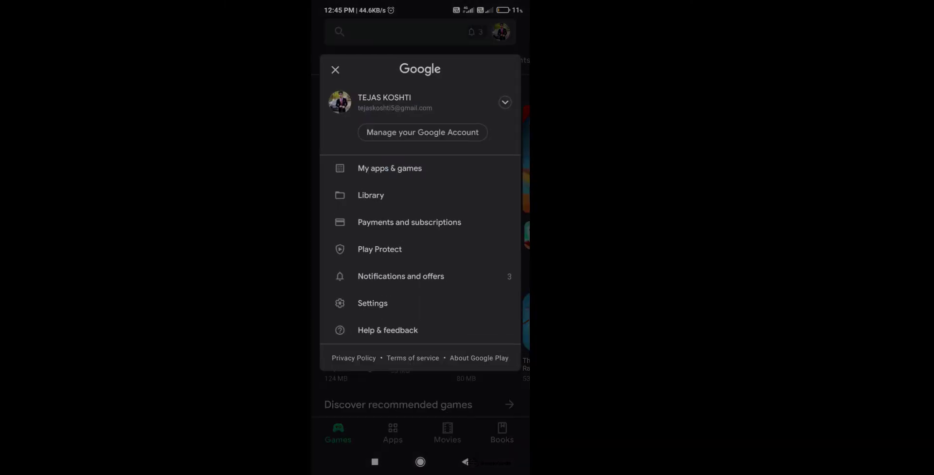
{"action": "left_click", "coordinate": [379, 248]}
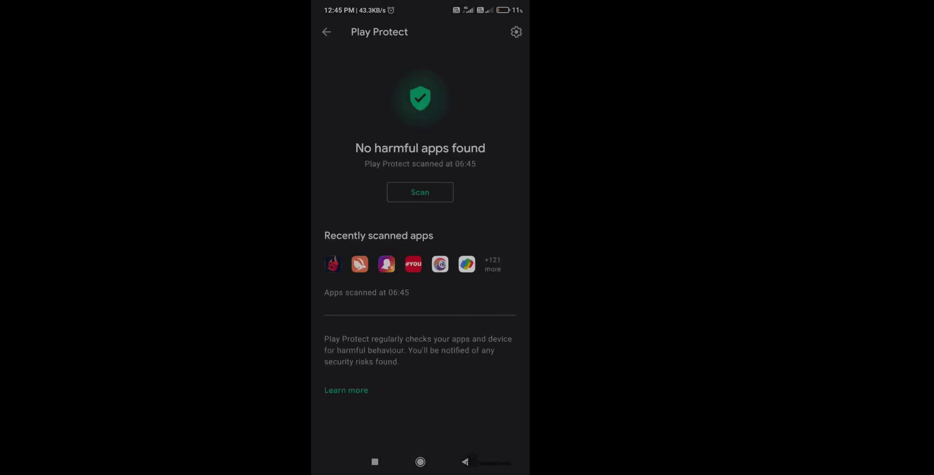
{"action": "left_click", "coordinate": [420, 192]}
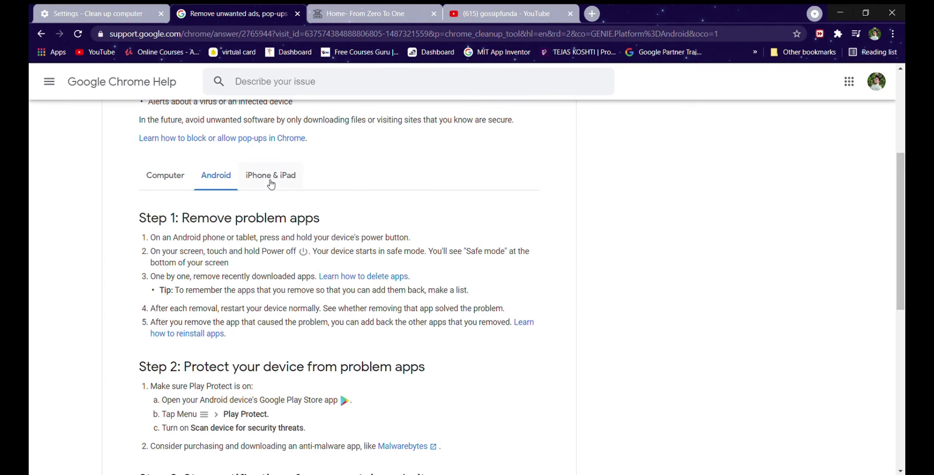
Step: Switch the help article to the iPhone & iPad instructions and read how to turn pop-ups on or off, allow them and fix issues
{"action": "left_click", "coordinate": [271, 183]}
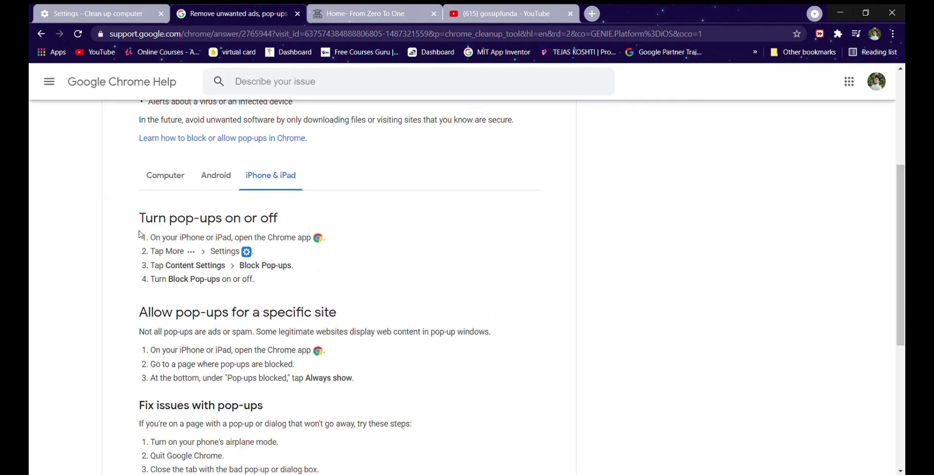
{"action": "left_click_drag", "start_coordinate": [146, 220], "coordinate": [310, 229]}
{"action": "scroll", "coordinate": [217, 323], "scroll_direction": "down", "scroll_amount": 1}
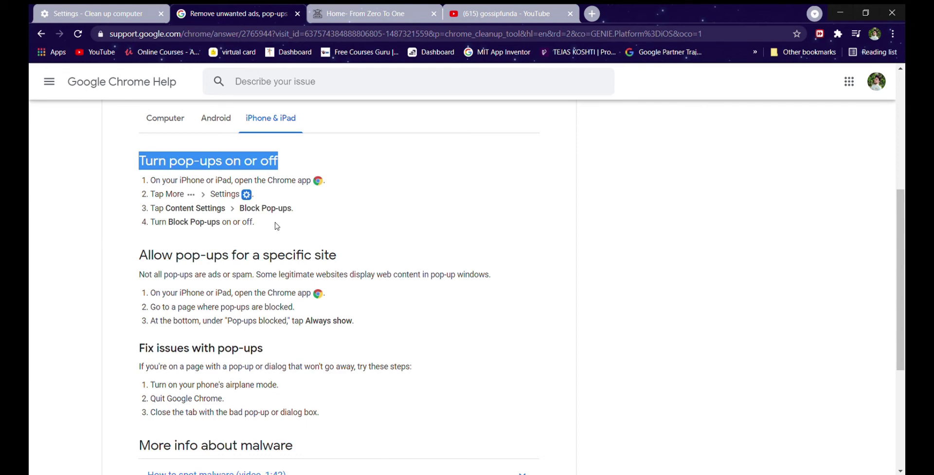
{"action": "scroll", "coordinate": [277, 225], "scroll_direction": "up", "scroll_amount": 1}
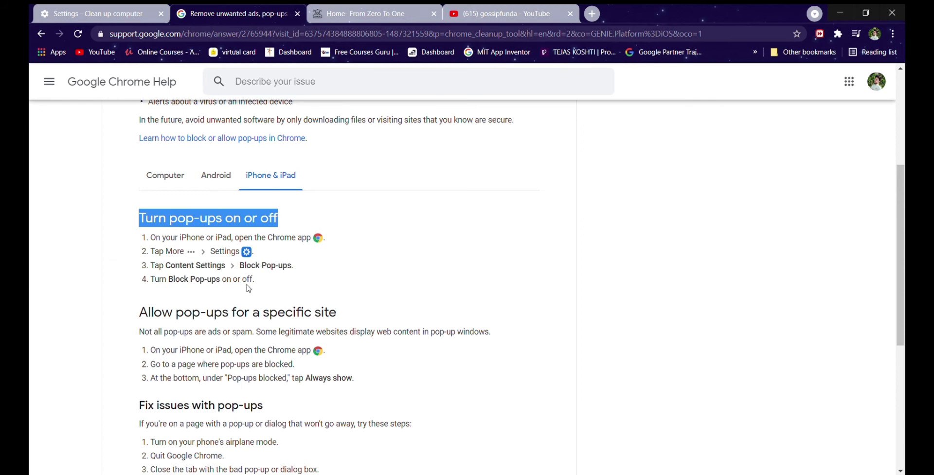
{"action": "left_click_drag", "start_coordinate": [255, 280], "coordinate": [237, 266]}
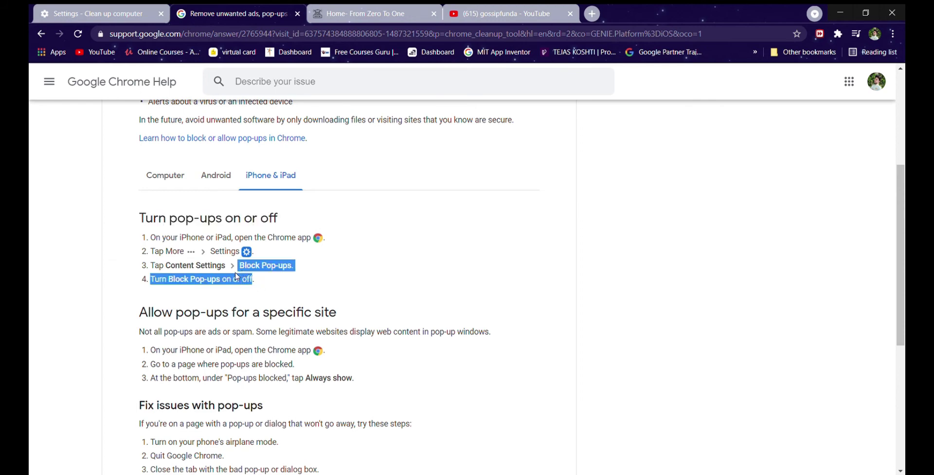
{"action": "left_click", "coordinate": [244, 285]}
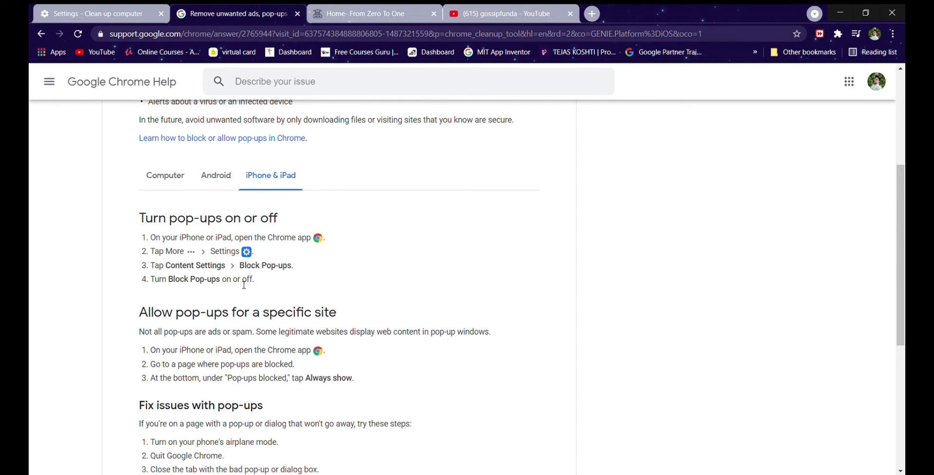
{"action": "left_click_drag", "start_coordinate": [241, 280], "coordinate": [250, 280]}
{"action": "scroll", "coordinate": [249, 280], "scroll_direction": "down", "scroll_amount": 1}
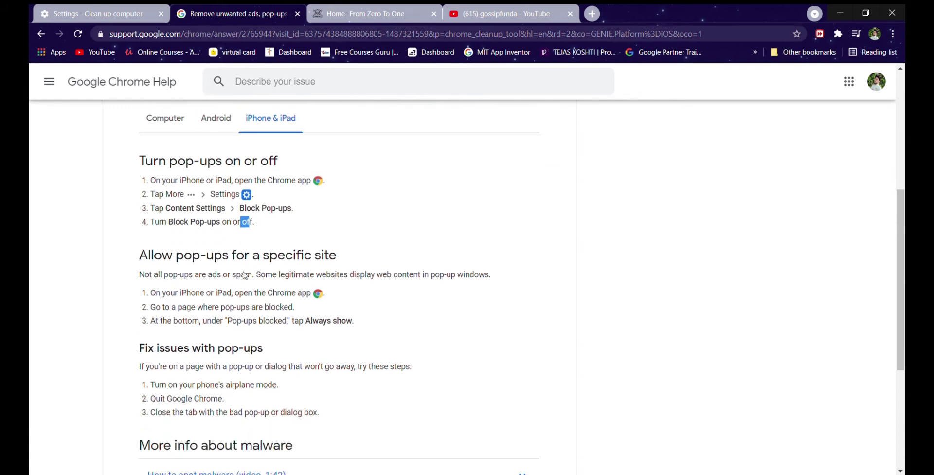
{"action": "scroll", "coordinate": [247, 275], "scroll_direction": "down", "scroll_amount": 3}
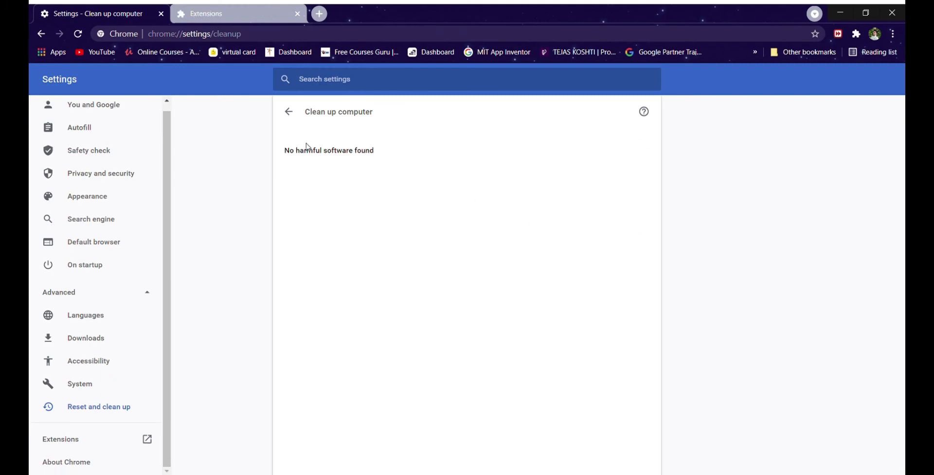
Step: Highlight the scan result on Chrome's Clean up computer page
{"action": "left_click_drag", "start_coordinate": [279, 153], "coordinate": [378, 154]}
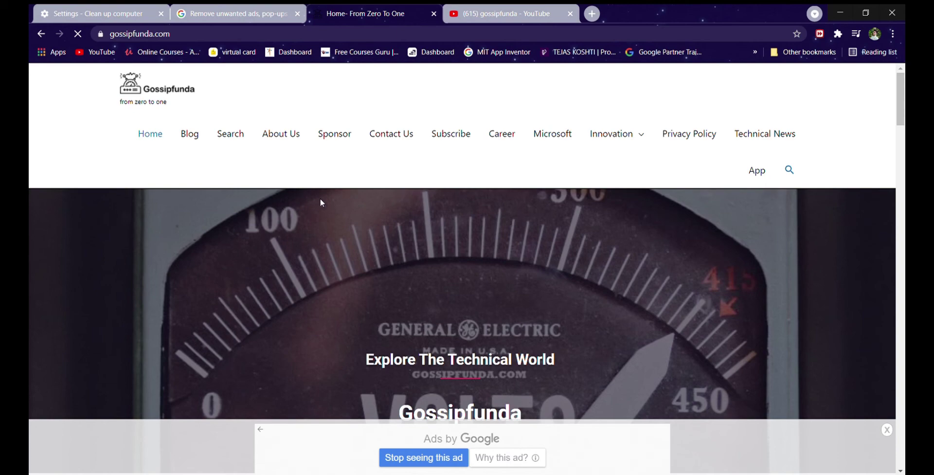
Step: Browse the gossipfunda.com home page through its Tech Topics section and article list
{"action": "scroll", "coordinate": [325, 198], "scroll_direction": "down", "scroll_amount": 7}
{"action": "scroll", "coordinate": [326, 199], "scroll_direction": "down", "scroll_amount": 10}
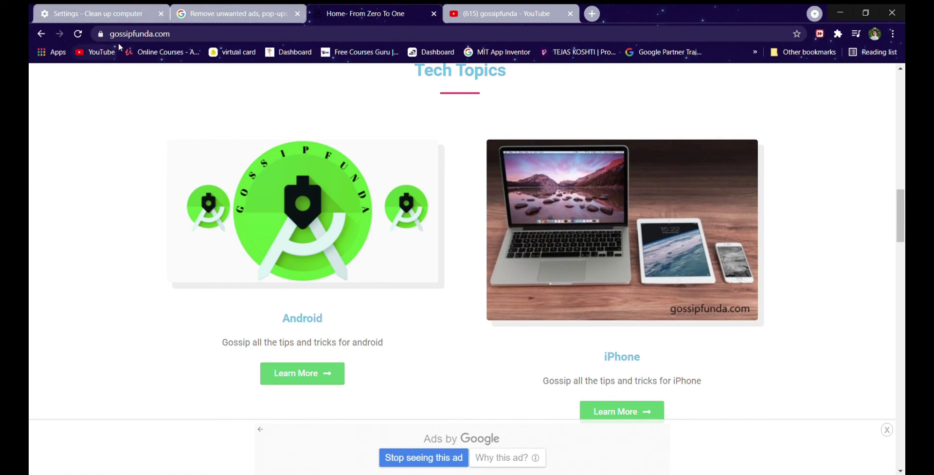
{"action": "scroll", "coordinate": [437, 277], "scroll_direction": "down", "scroll_amount": 8}
{"action": "scroll", "coordinate": [436, 277], "scroll_direction": "down", "scroll_amount": 7}
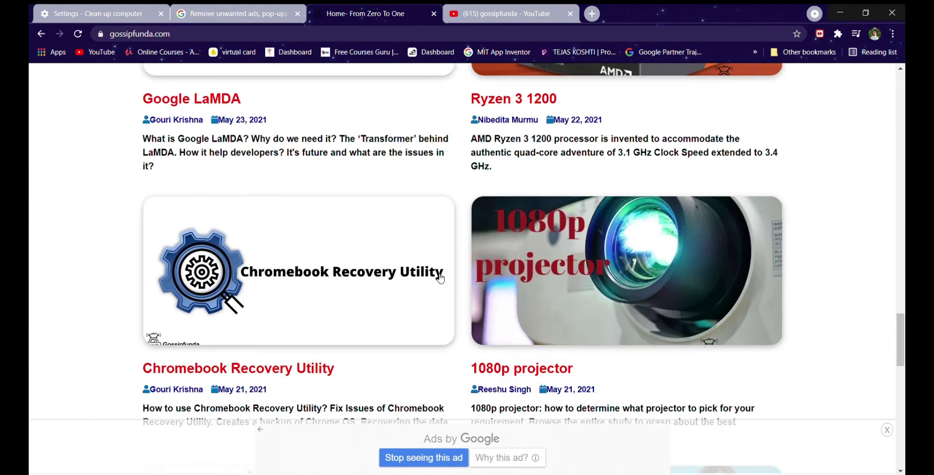
Step: Switch to the gossipfunda YouTube channel, subscribe to it and turn on all its notifications
{"action": "left_click", "coordinate": [487, 10]}
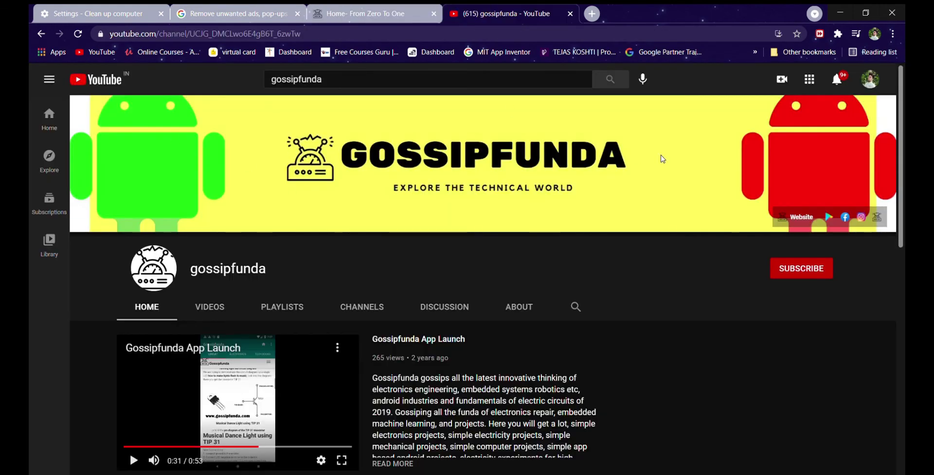
{"action": "left_click", "coordinate": [819, 273]}
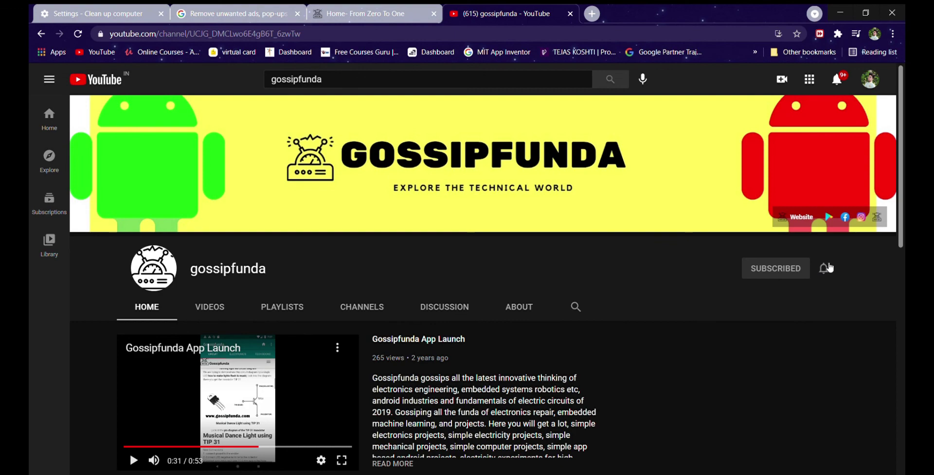
{"action": "left_click", "coordinate": [821, 270]}
{"action": "left_click", "coordinate": [776, 301]}
Step: Look through the channel's Uploads, Popular uploads and Shorts sections and return to the channel header
{"action": "scroll", "coordinate": [694, 413], "scroll_direction": "down", "scroll_amount": 4}
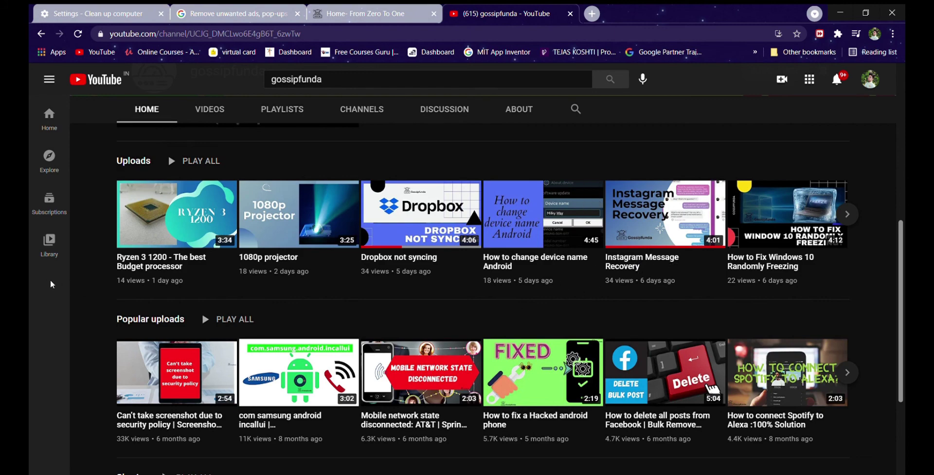
{"action": "scroll", "coordinate": [829, 397], "scroll_direction": "down", "scroll_amount": 3}
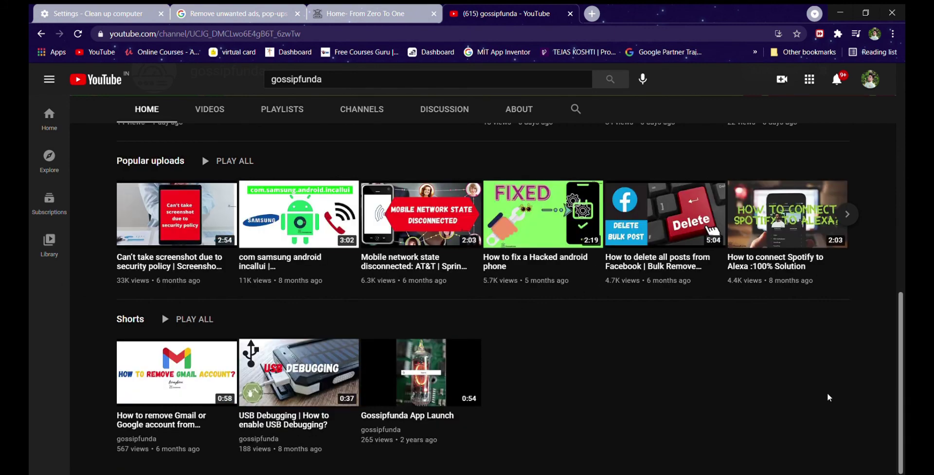
{"action": "scroll", "coordinate": [829, 397], "scroll_direction": "up", "scroll_amount": 7}
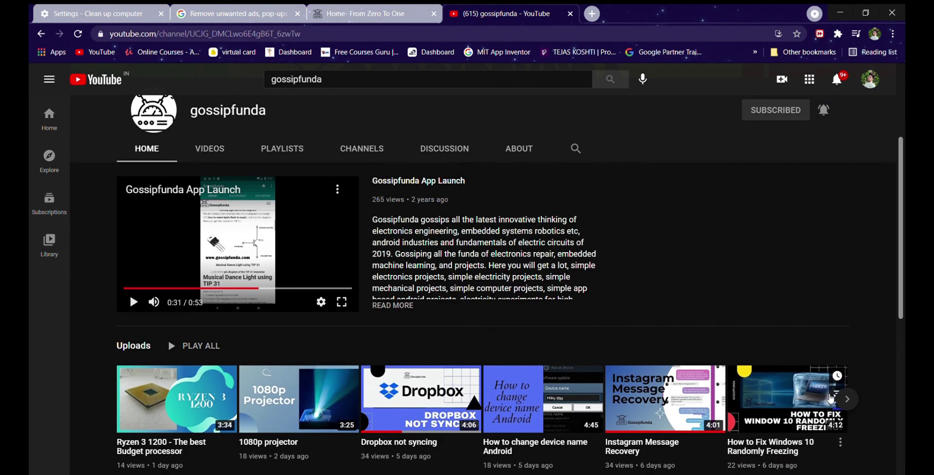
{"action": "scroll", "coordinate": [829, 398], "scroll_direction": "down", "scroll_amount": 6}
{"action": "scroll", "coordinate": [829, 397], "scroll_direction": "up", "scroll_amount": 9}
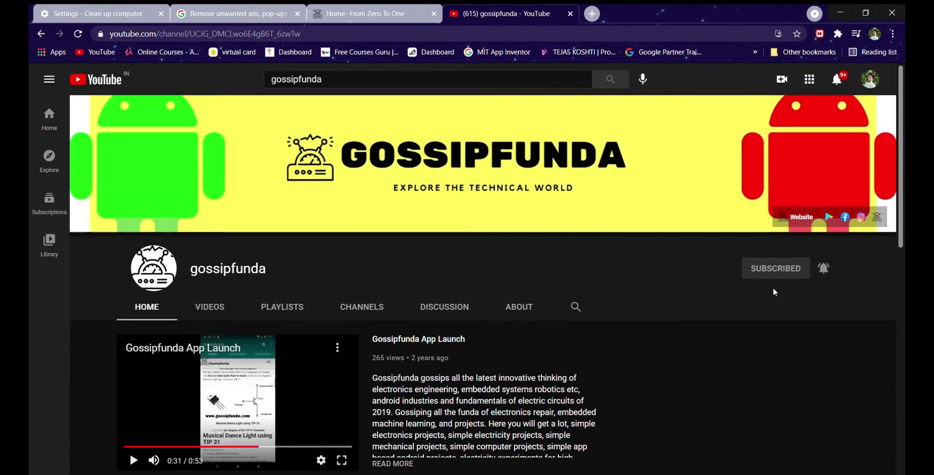